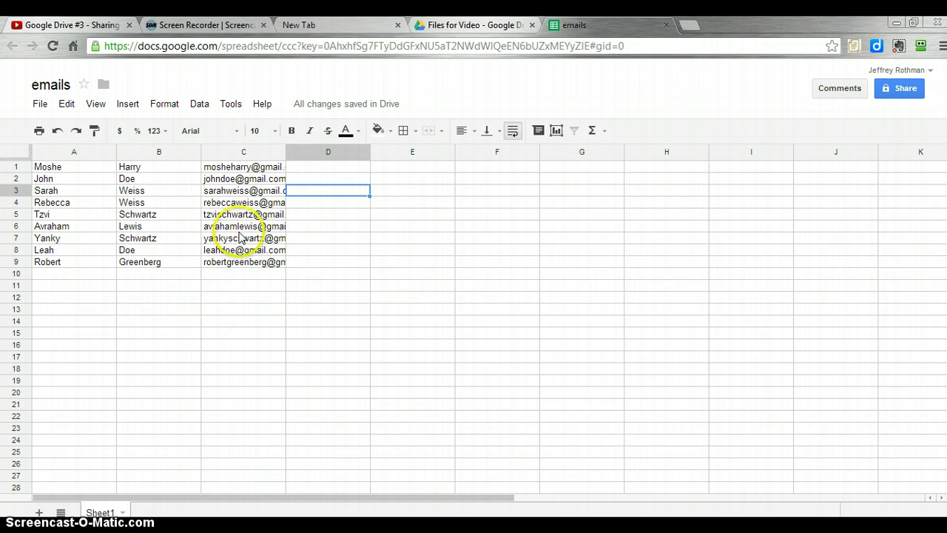
Install the Doctopus script from the Script Gallery and leave the gallery.
{"action": "left_click", "coordinate": [232, 105]}
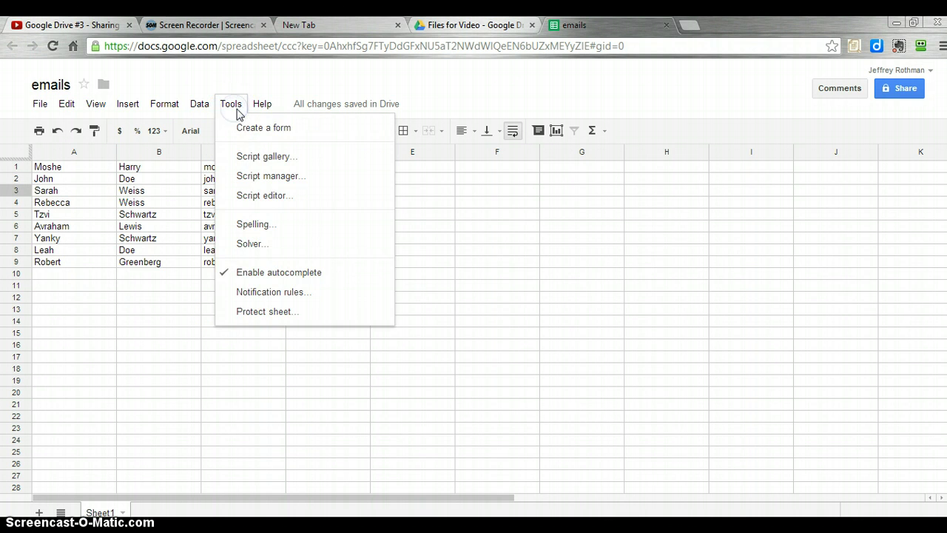
{"action": "left_click", "coordinate": [262, 158]}
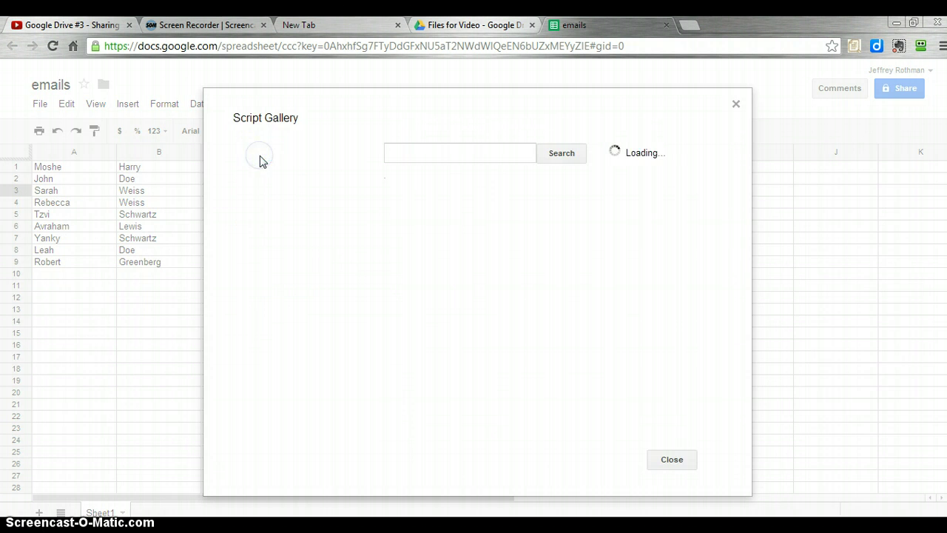
{"action": "left_click", "coordinate": [660, 302]}
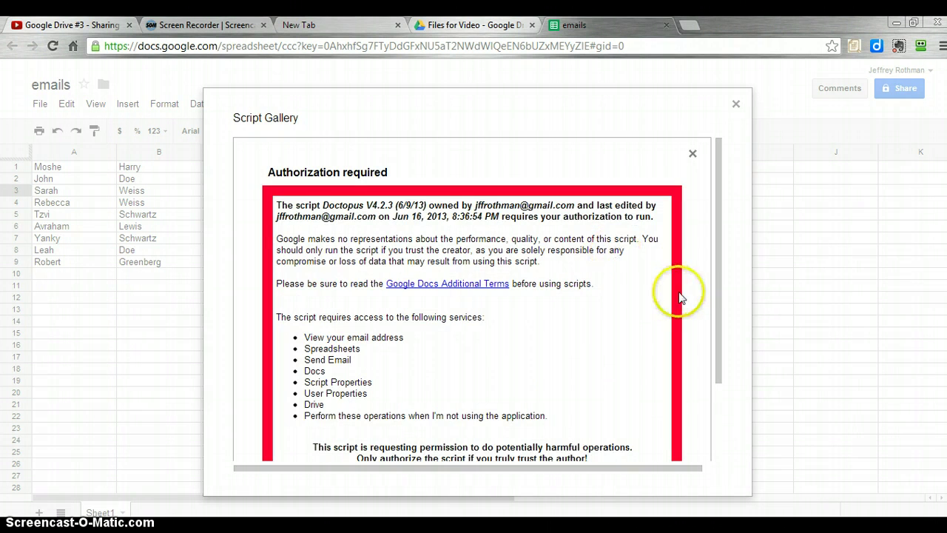
{"action": "left_click", "coordinate": [736, 103]}
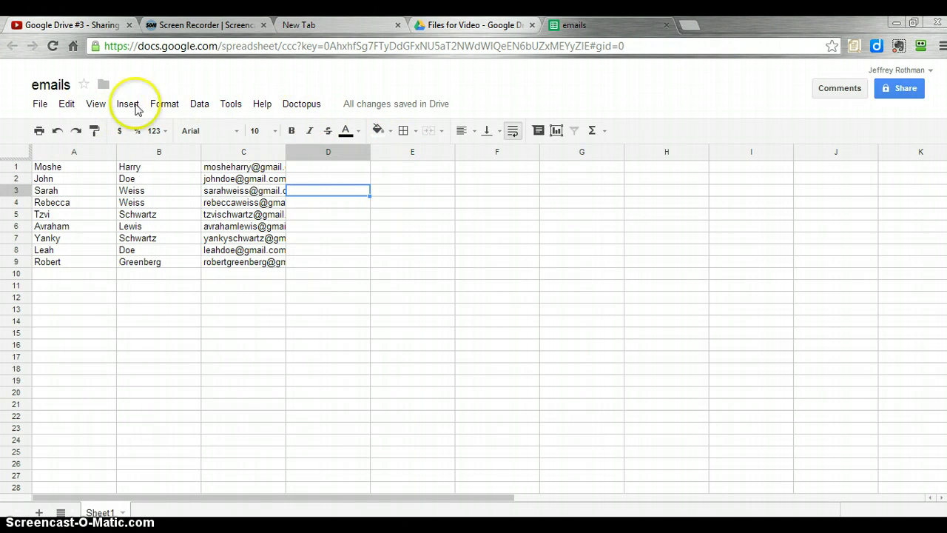
Launch the Doctopus installation, authorize the script and grant it access to the Google account.
{"action": "left_click", "coordinate": [301, 106]}
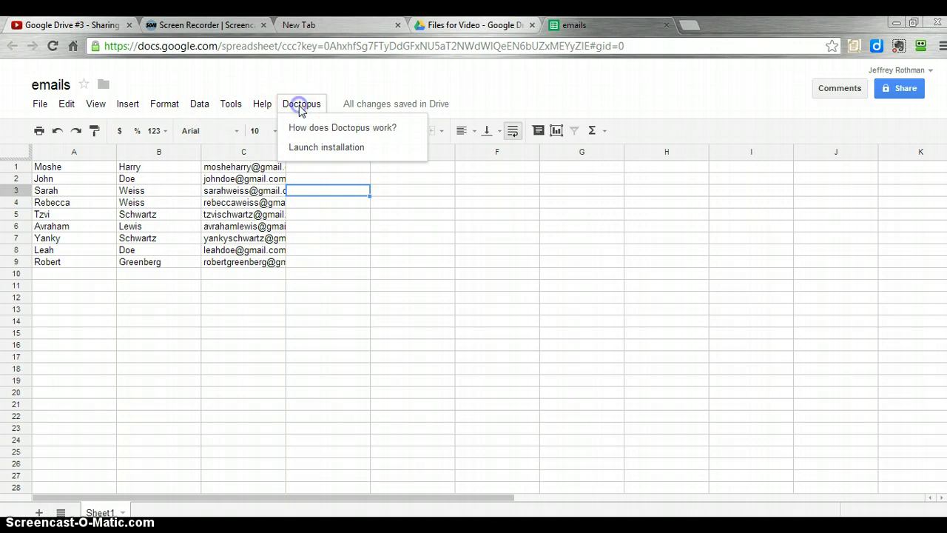
{"action": "left_click", "coordinate": [316, 147]}
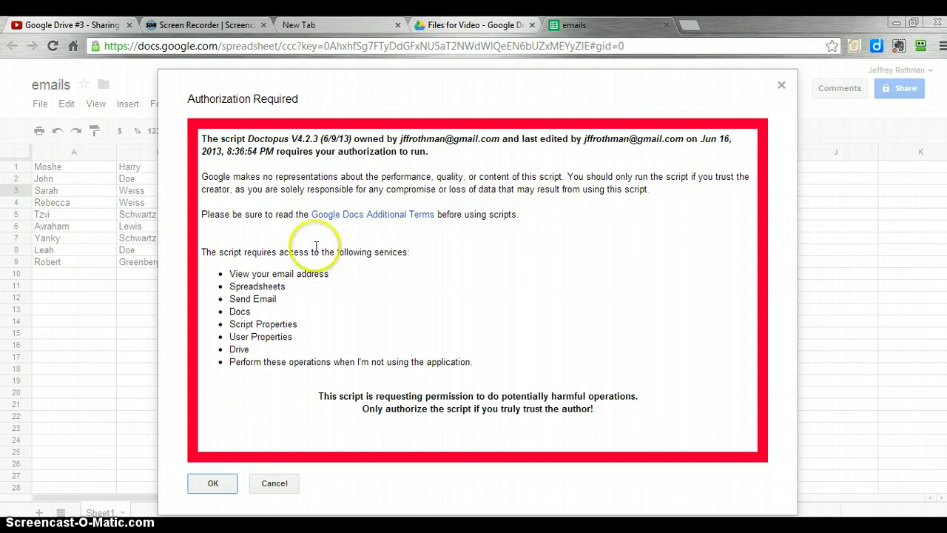
{"action": "left_click", "coordinate": [215, 481]}
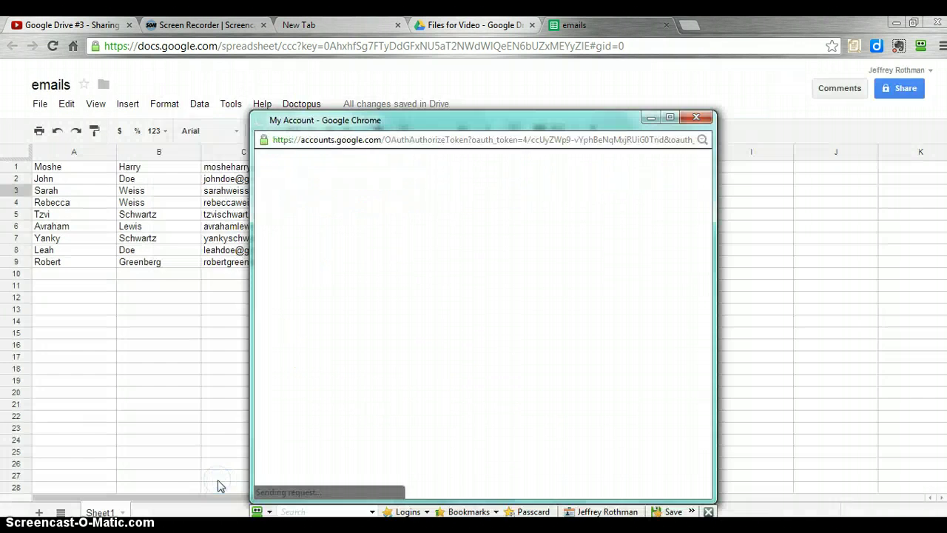
{"action": "left_click", "coordinate": [302, 316]}
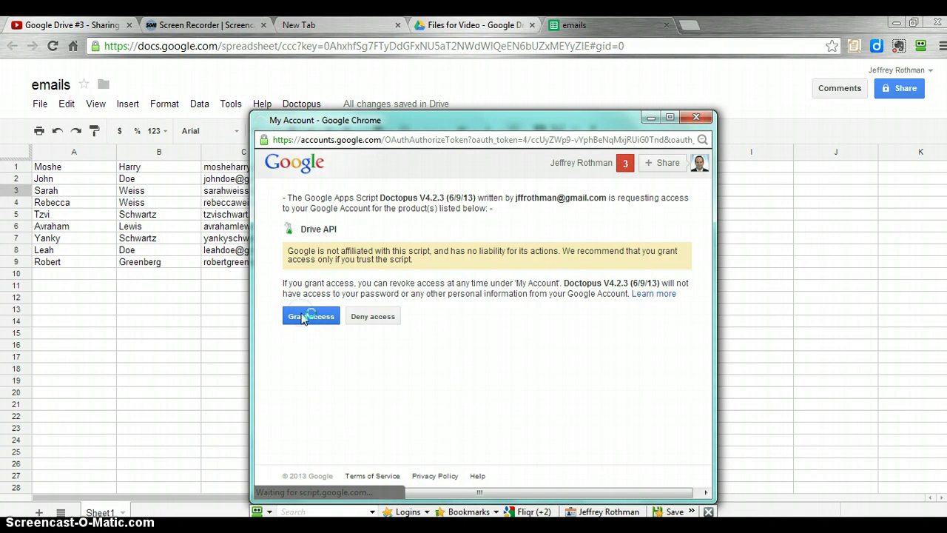
{"action": "left_click", "coordinate": [285, 242]}
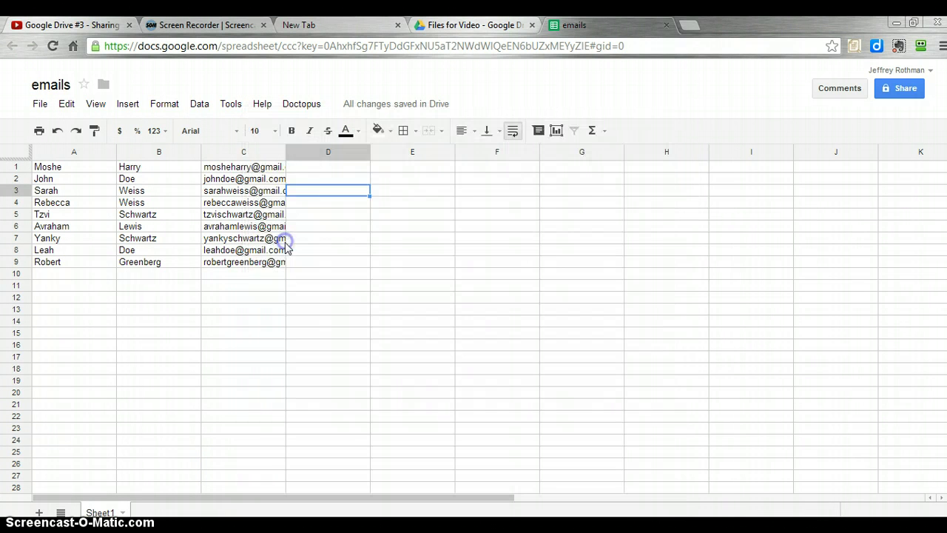
Launch the Doctopus installation again and set the Doc sharing arrangement to "individual - all the same".
{"action": "left_click", "coordinate": [297, 104]}
{"action": "left_click", "coordinate": [310, 148]}
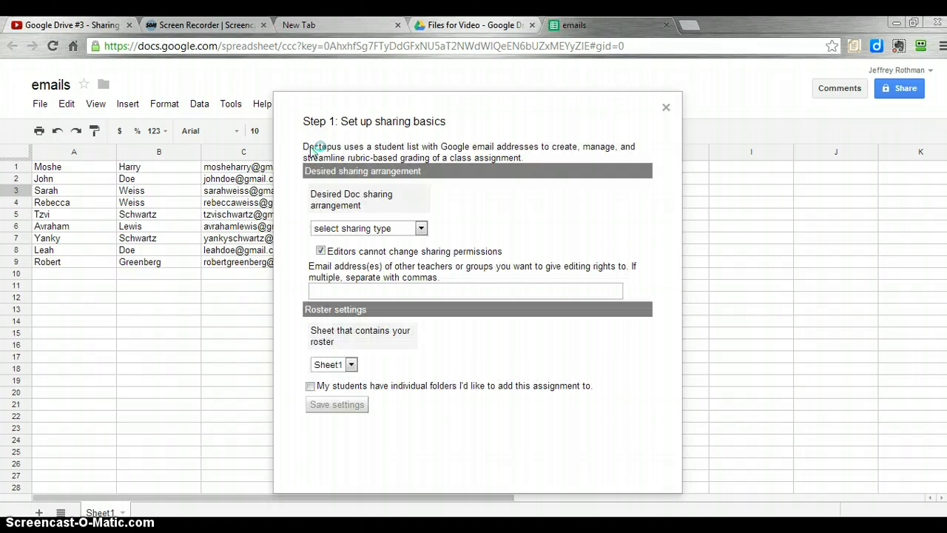
{"action": "left_click", "coordinate": [380, 229]}
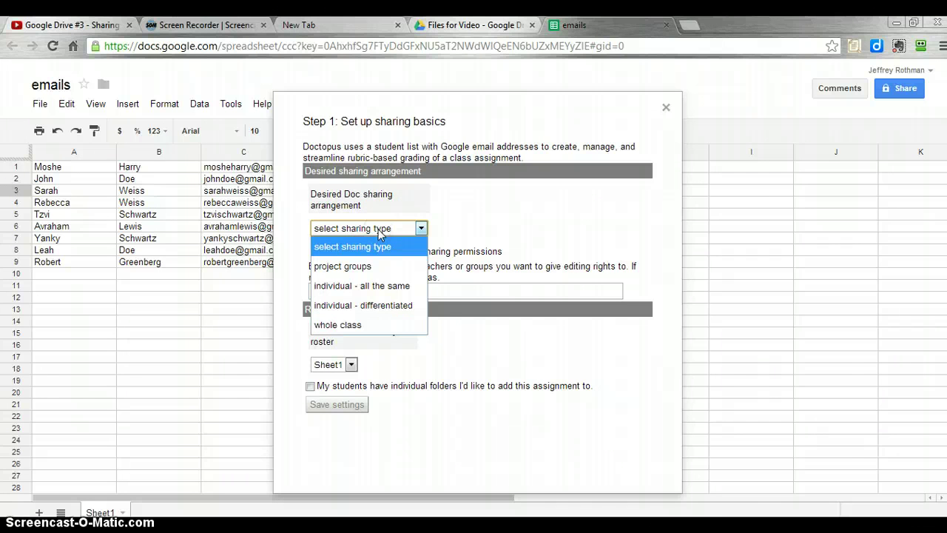
{"action": "left_click", "coordinate": [493, 207]}
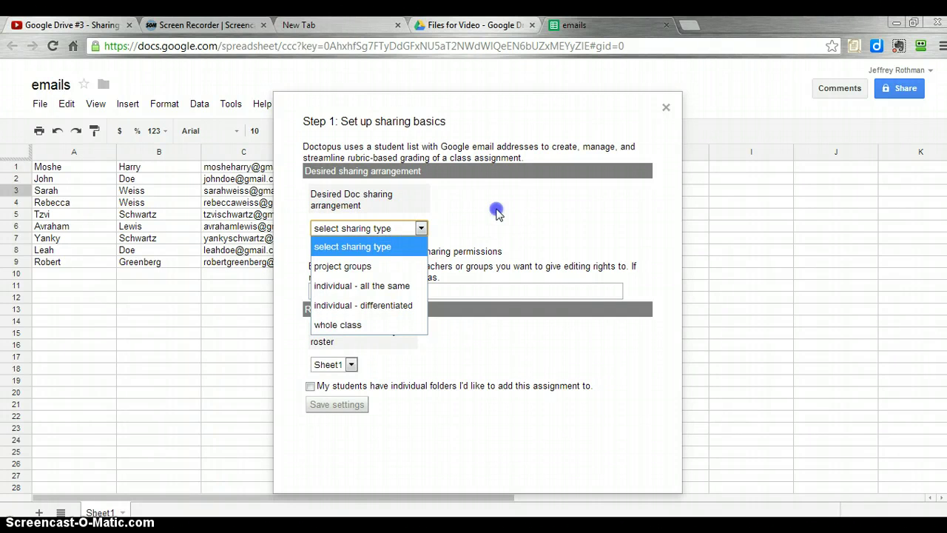
{"action": "left_click", "coordinate": [419, 229]}
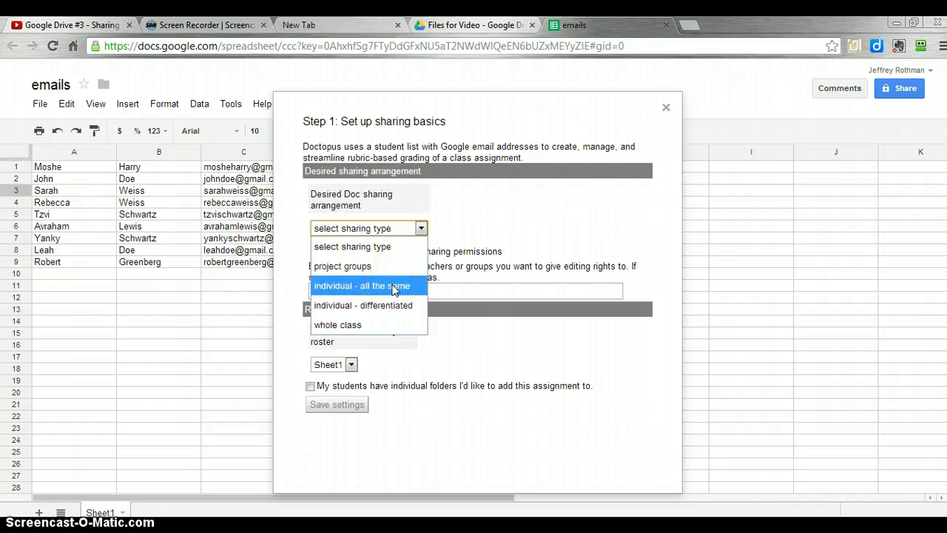
{"action": "left_click", "coordinate": [354, 267]}
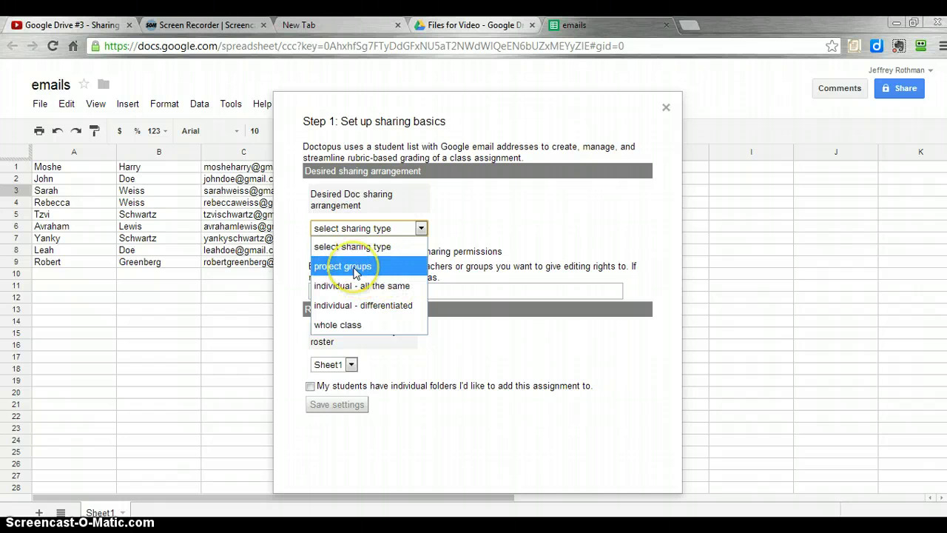
{"action": "left_click", "coordinate": [363, 287]}
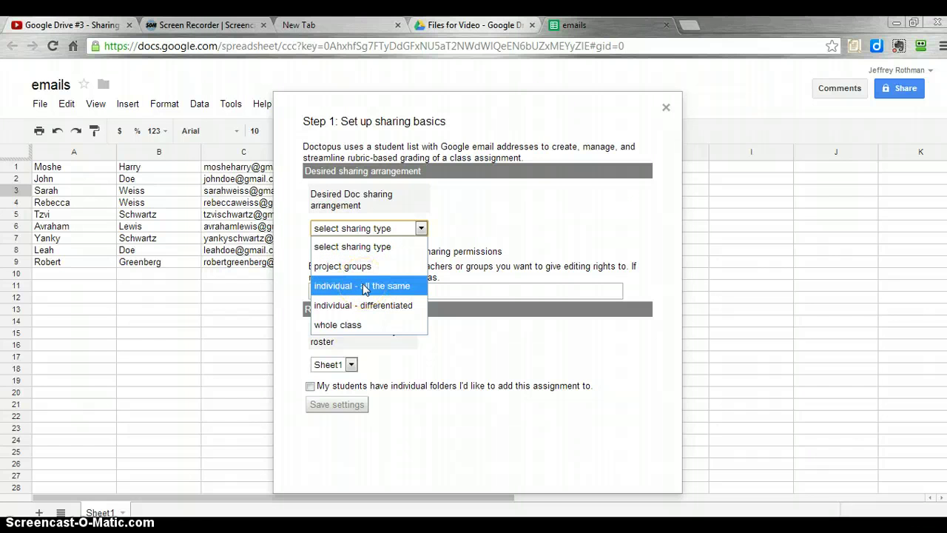
{"action": "left_click", "coordinate": [364, 287]}
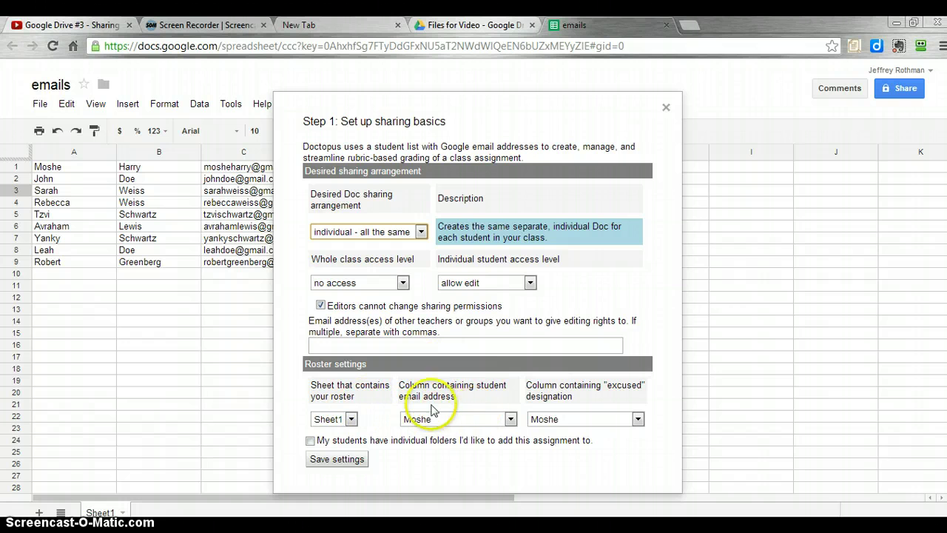
Set column C of the roster as the column containing student email addresses and save the sharing settings.
{"action": "left_click", "coordinate": [461, 422]}
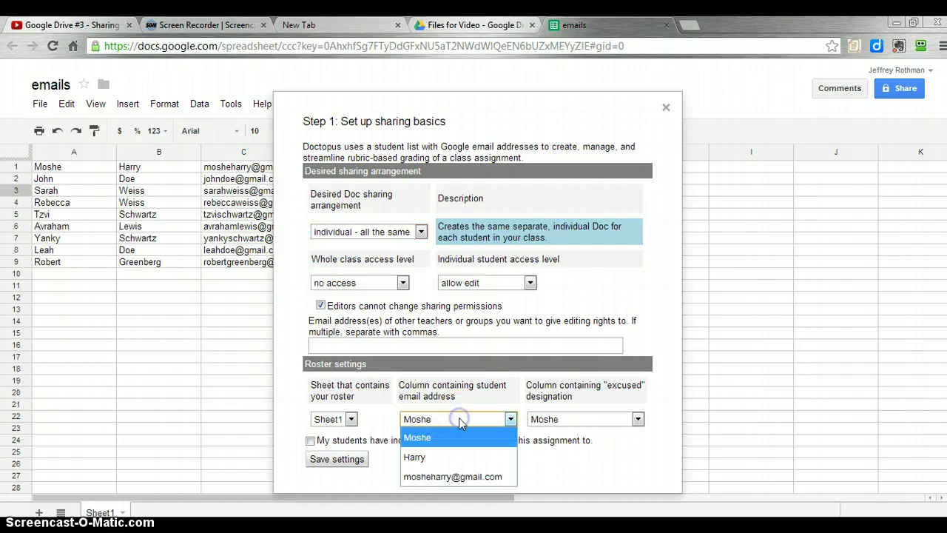
{"action": "left_click", "coordinate": [471, 479]}
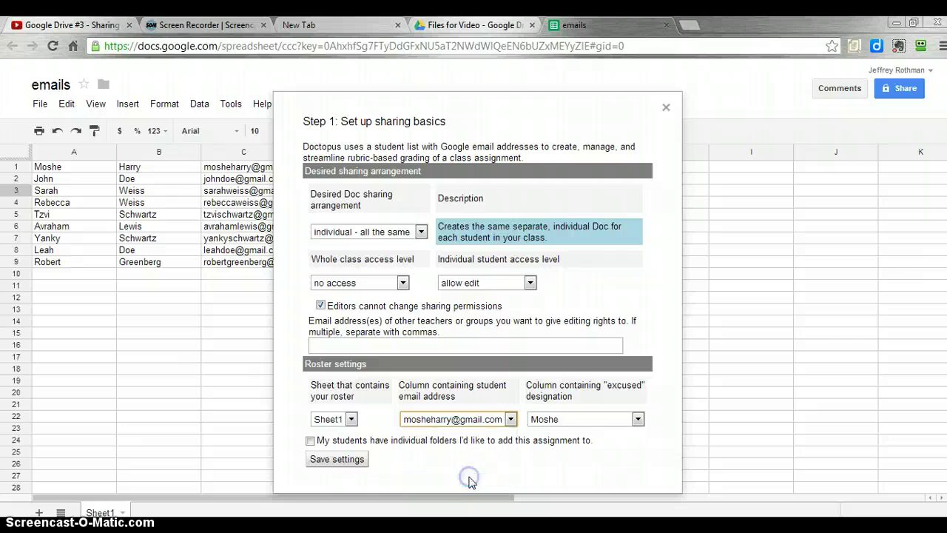
{"action": "left_click", "coordinate": [336, 459]}
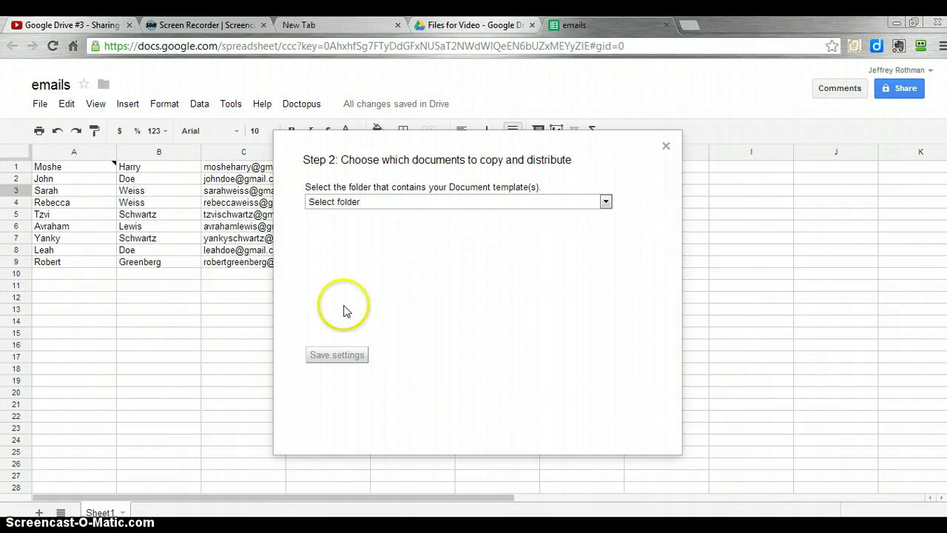
Choose the document "Google Drive PD - Share #1" from the Google Drive PD folder as the template and save the settings.
{"action": "left_click", "coordinate": [393, 200]}
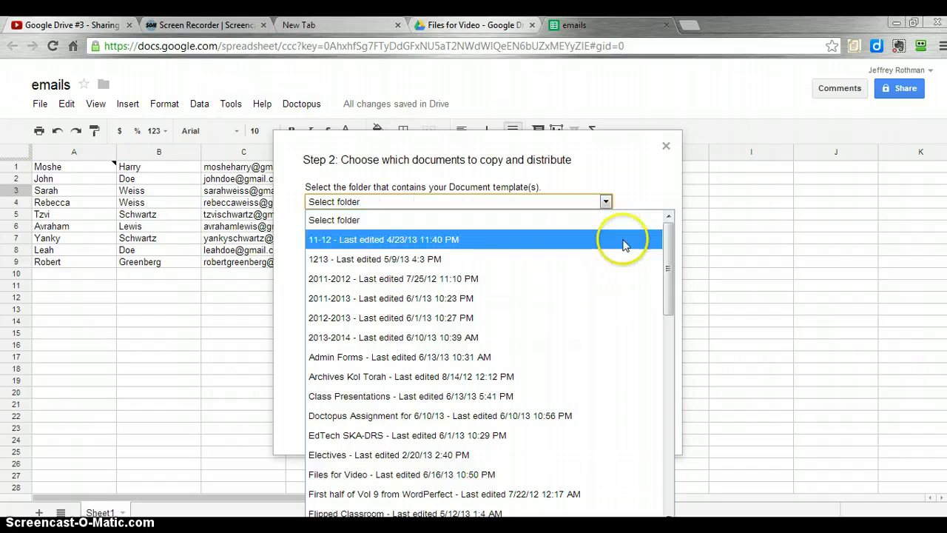
{"action": "left_click_drag", "start_coordinate": [667, 238], "coordinate": [682, 289]}
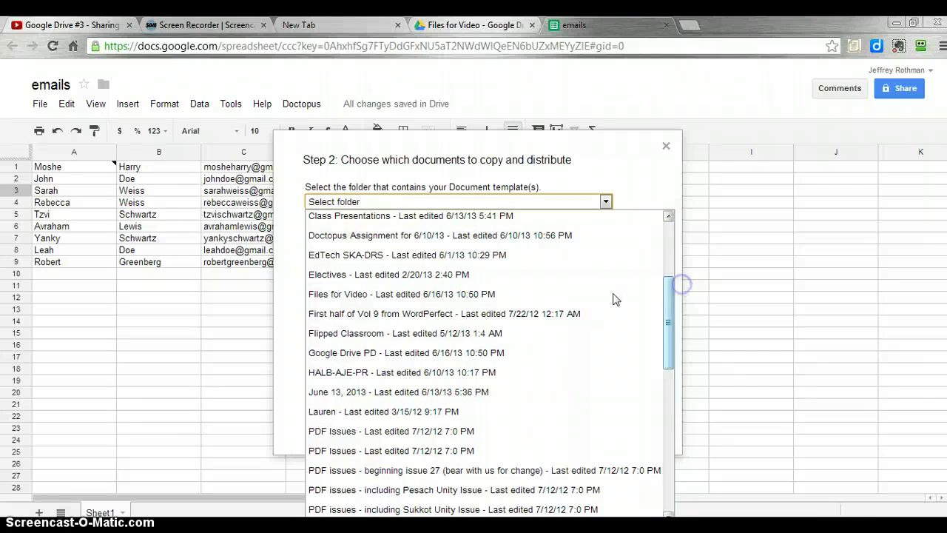
{"action": "left_click", "coordinate": [466, 353]}
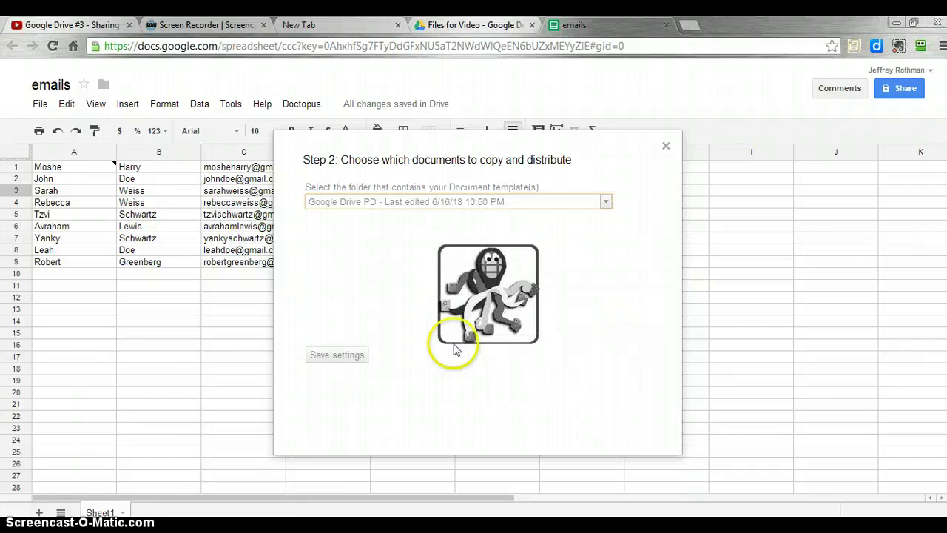
{"action": "left_click_drag", "start_coordinate": [390, 271], "coordinate": [388, 264]}
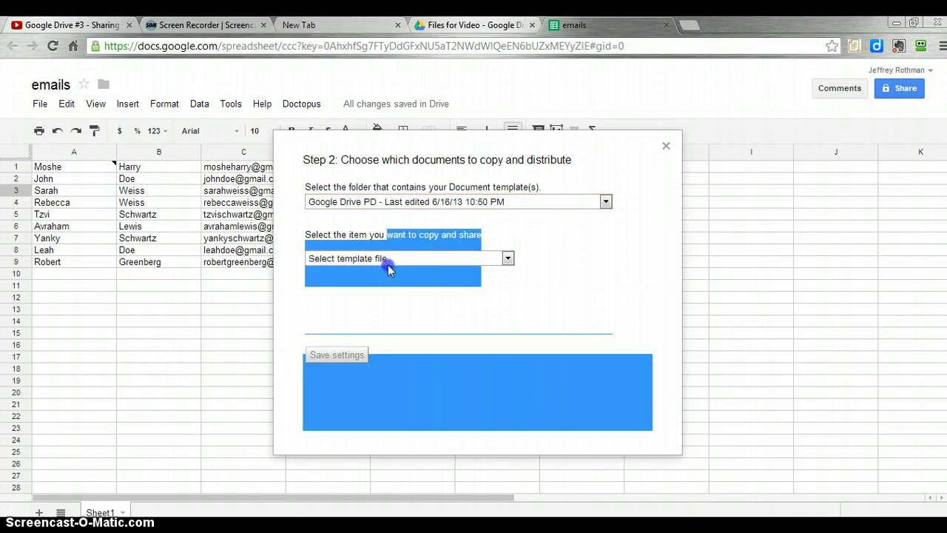
{"action": "left_click", "coordinate": [400, 259]}
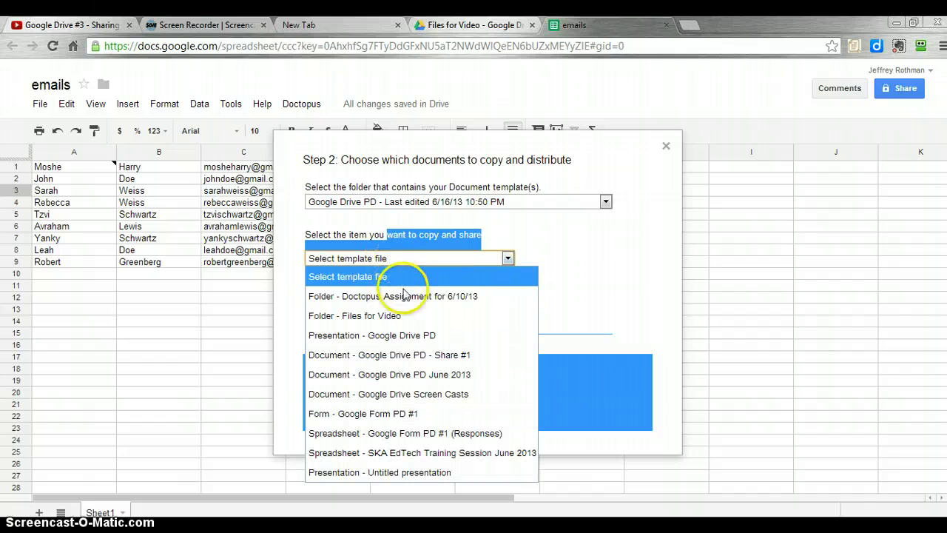
{"action": "left_click", "coordinate": [433, 355]}
{"action": "left_click", "coordinate": [560, 306]}
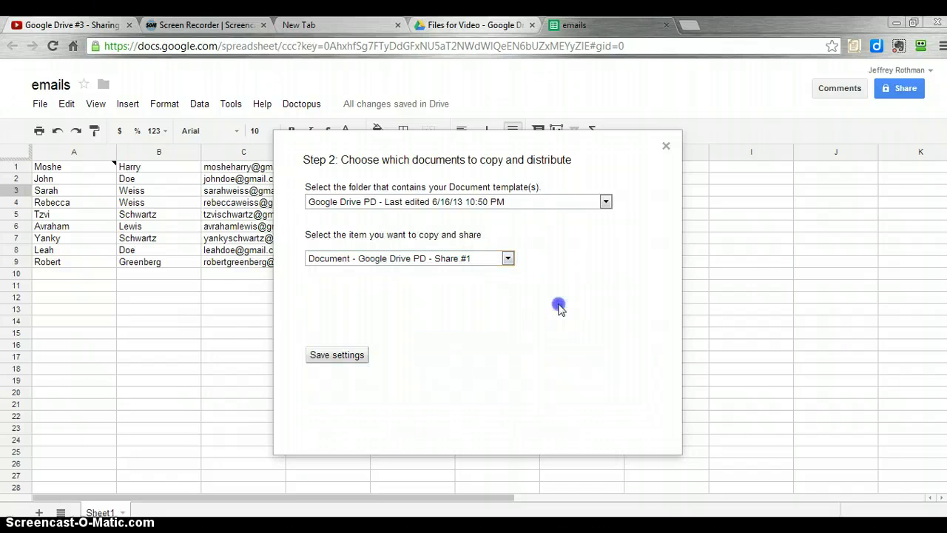
{"action": "left_click", "coordinate": [348, 357]}
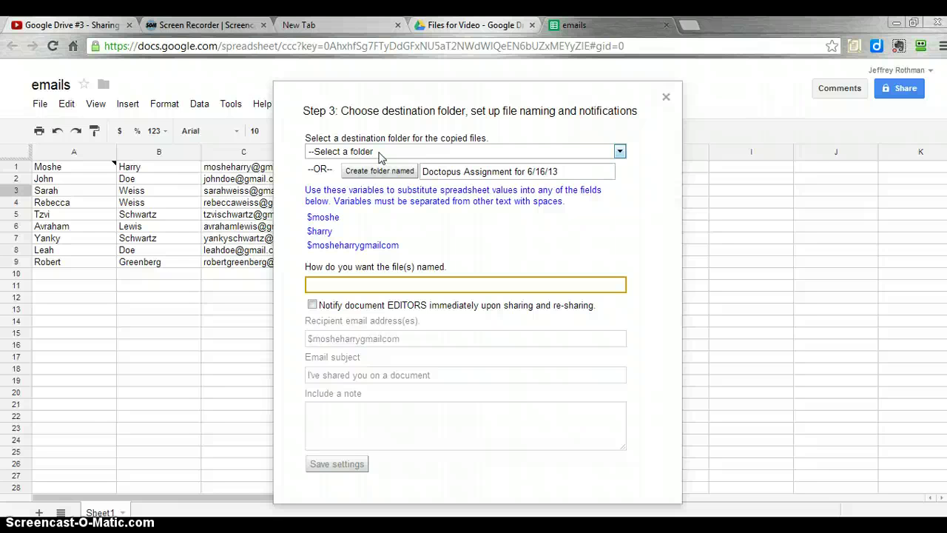
Set Google Drive PD as the destination folder, save the settings with the file name "Worksheet #35", and exit without running the copy.
{"action": "left_click", "coordinate": [380, 153]}
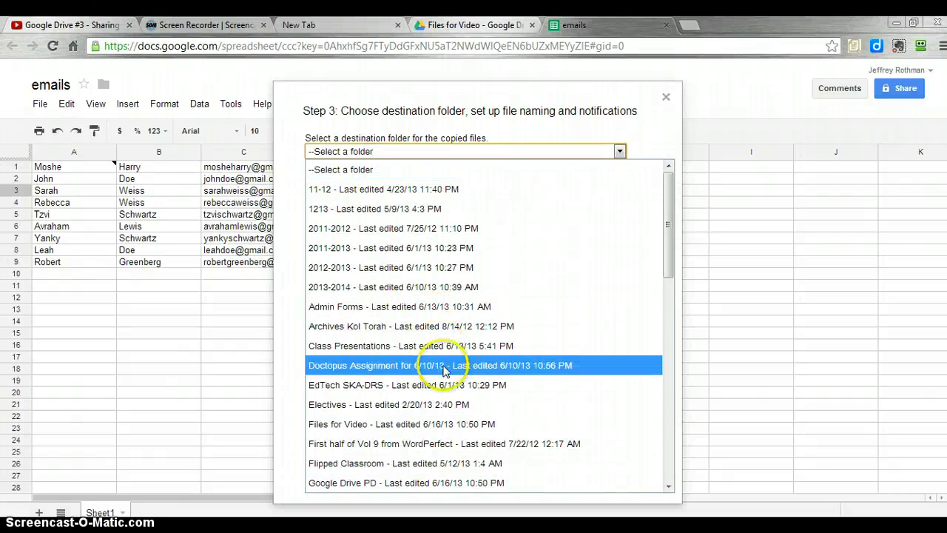
{"action": "left_click", "coordinate": [386, 483]}
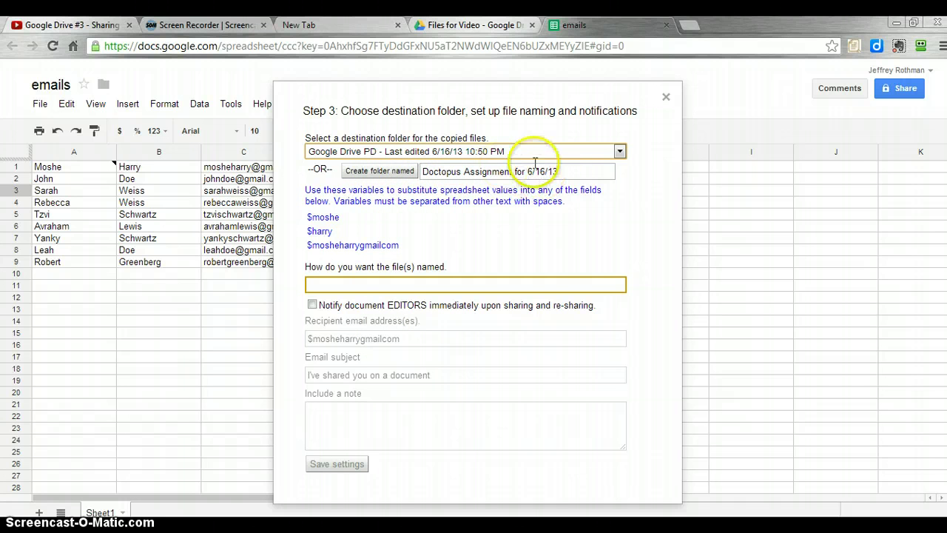
{"action": "left_click_drag", "start_coordinate": [563, 170], "coordinate": [393, 170]}
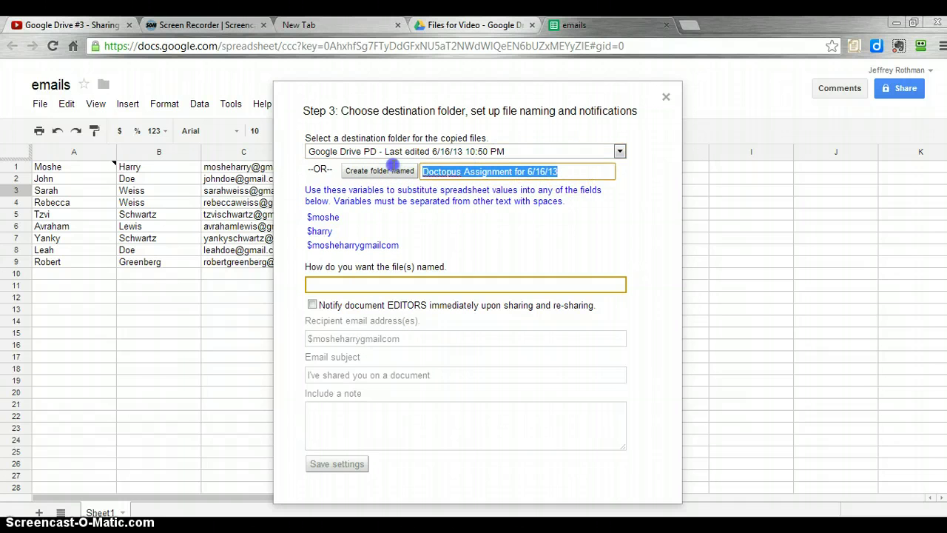
{"action": "left_click", "coordinate": [381, 285]}
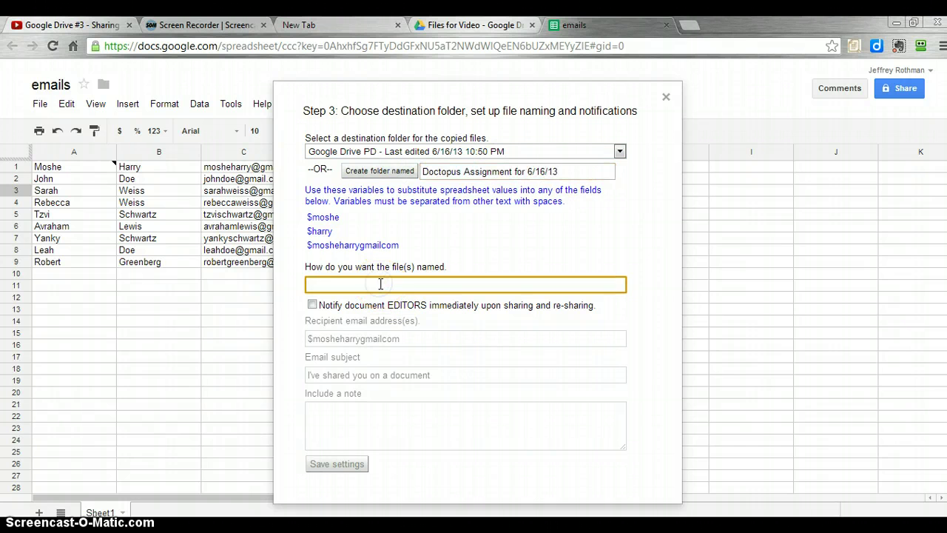
{"action": "type", "text": "Worksheet #35"}
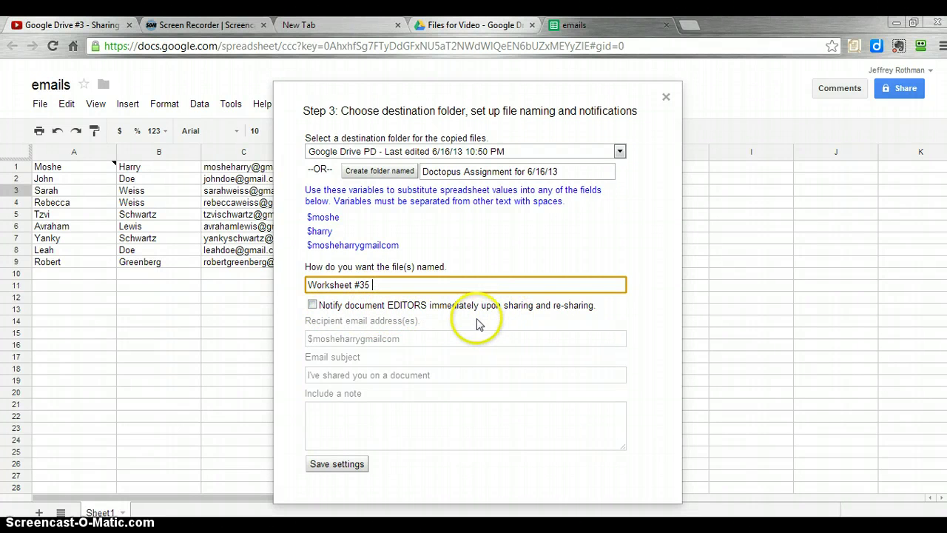
{"action": "left_click", "coordinate": [339, 464]}
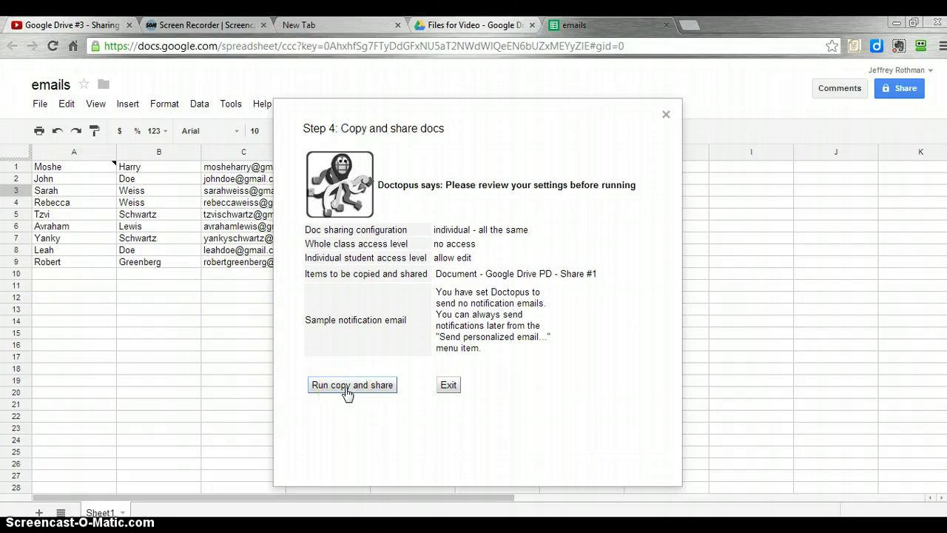
{"action": "left_click", "coordinate": [449, 385]}
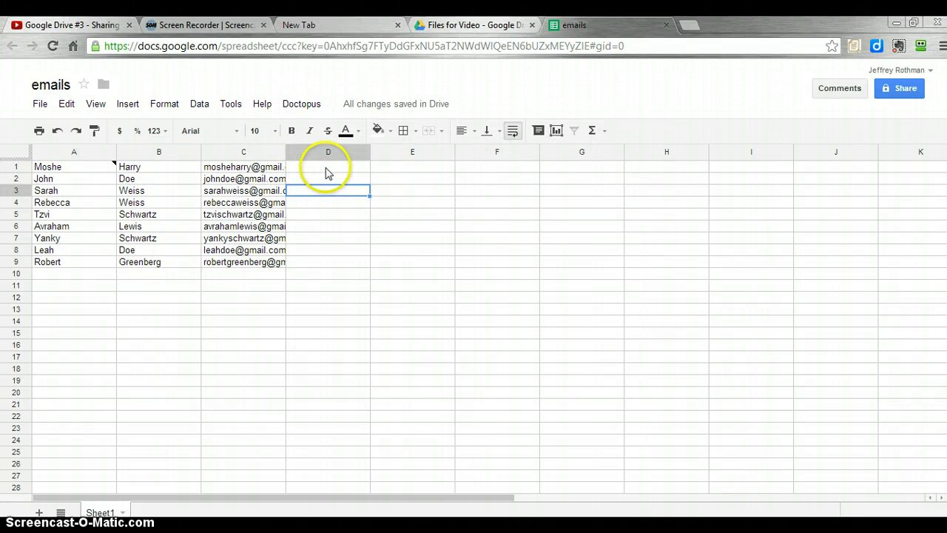
Enter "Group 1" in cell D1 beside the first student's email address.
{"action": "left_click", "coordinate": [328, 172]}
{"action": "type", "text": "Group 1"}
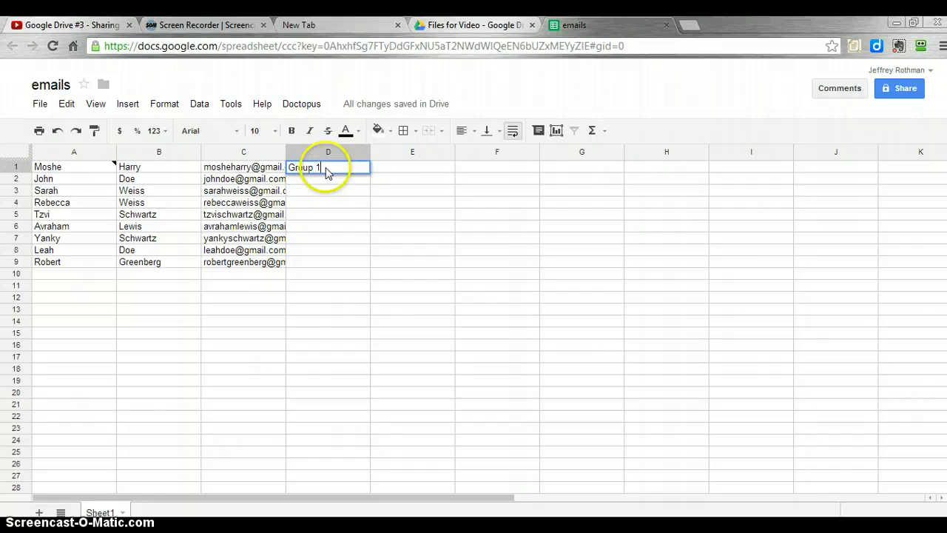
{"action": "key", "text": "Return"}
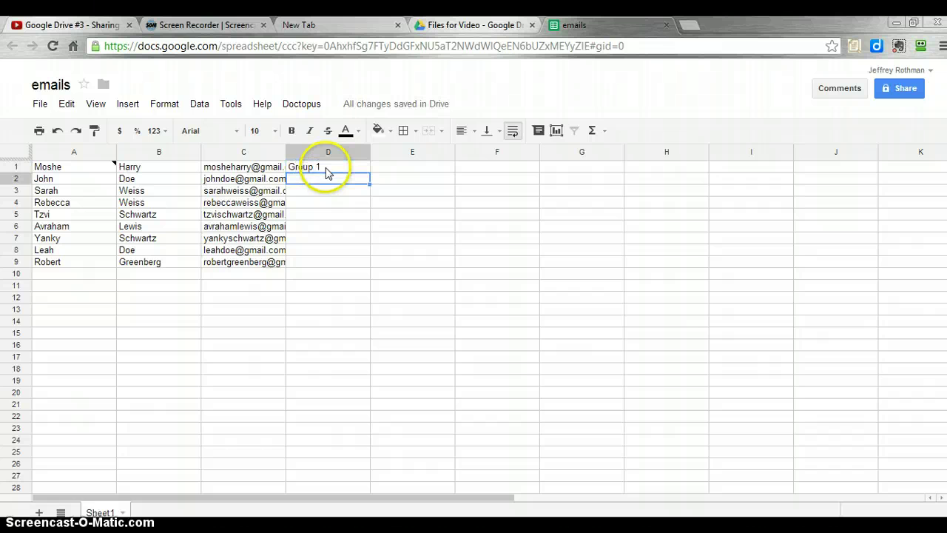
Enter "Group 1" in cell D2 and "Goup 1" in cell D3 beside the second and third students.
{"action": "type", "text": "Group 1"}
{"action": "key", "text": "Return"}
{"action": "type", "text": "G"}
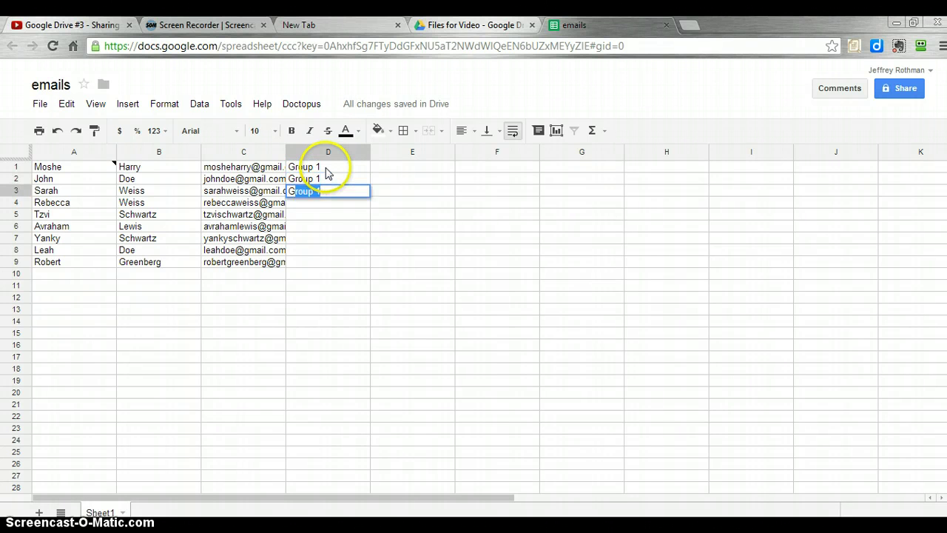
{"action": "type", "text": "oup 1"}
{"action": "key", "text": "Return"}
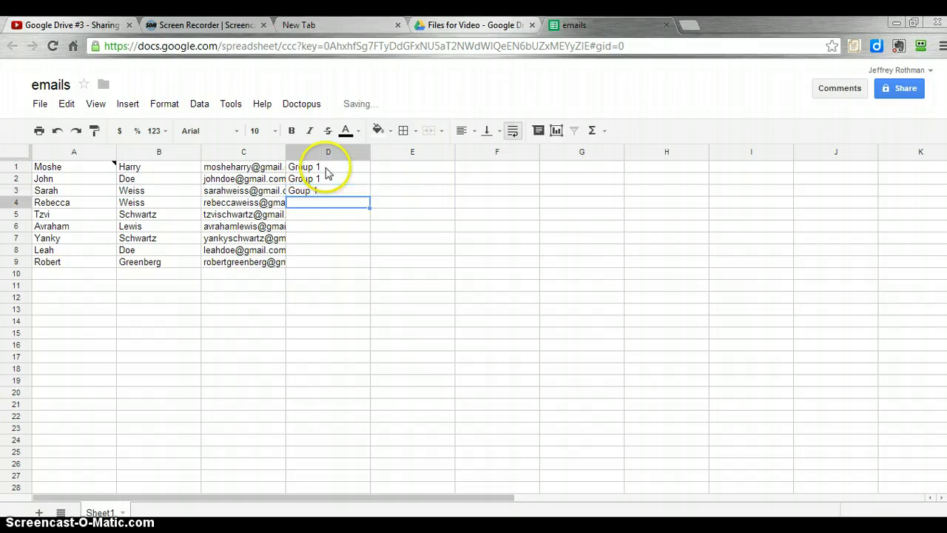
Enter "Group 2" in cells D4 to D6 beside the next three students.
{"action": "type", "text": "Group 2"}
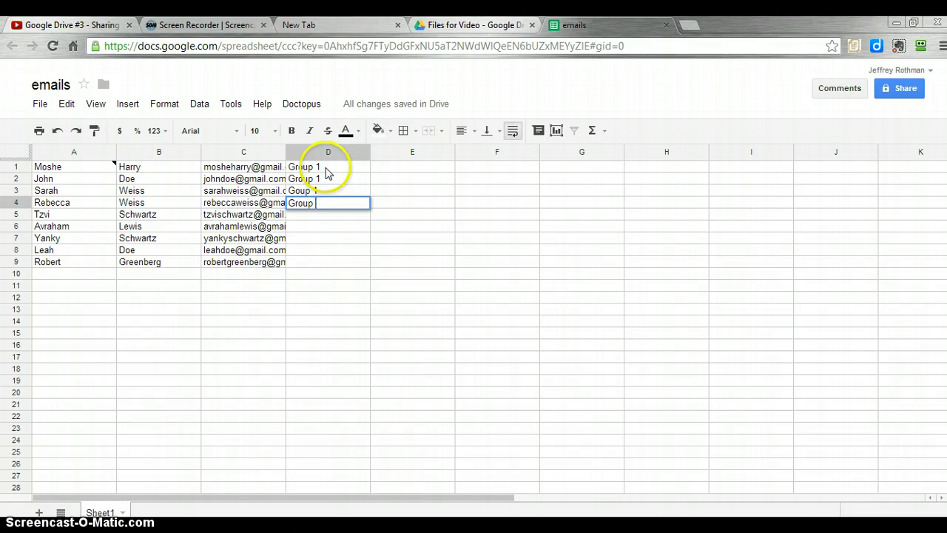
{"action": "key", "text": "Return"}
{"action": "type", "text": "Group "}
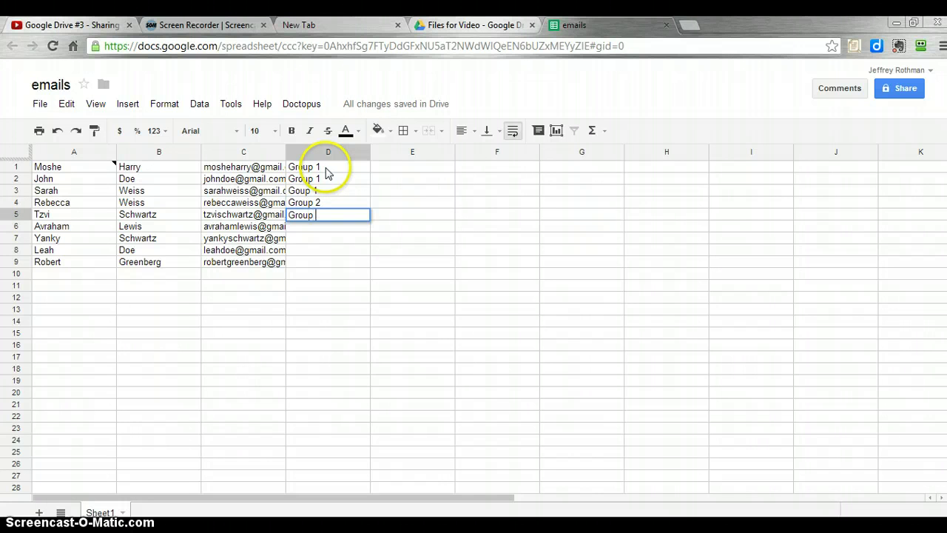
{"action": "type", "text": "2"}
{"action": "key", "text": "Return"}
{"action": "type", "text": "Gro"}
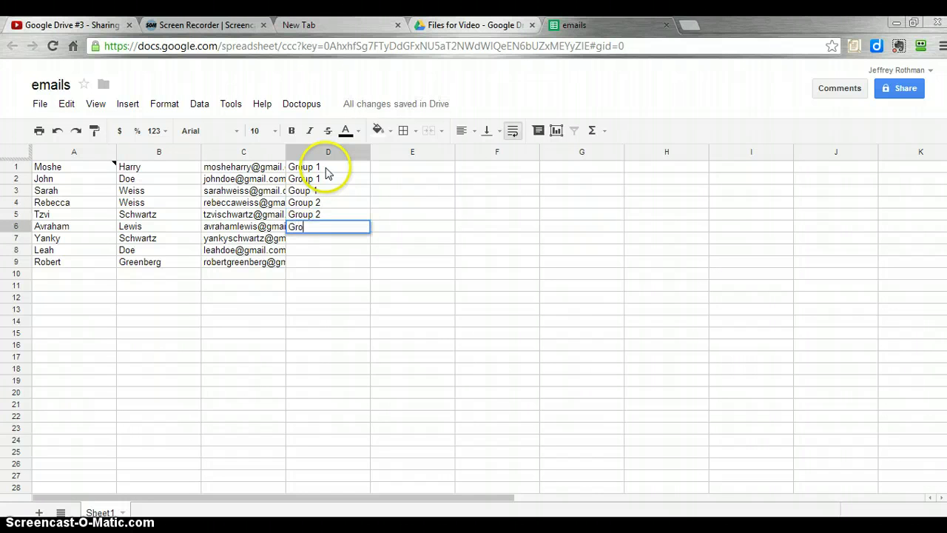
{"action": "type", "text": "up 2"}
{"action": "key", "text": "Return"}
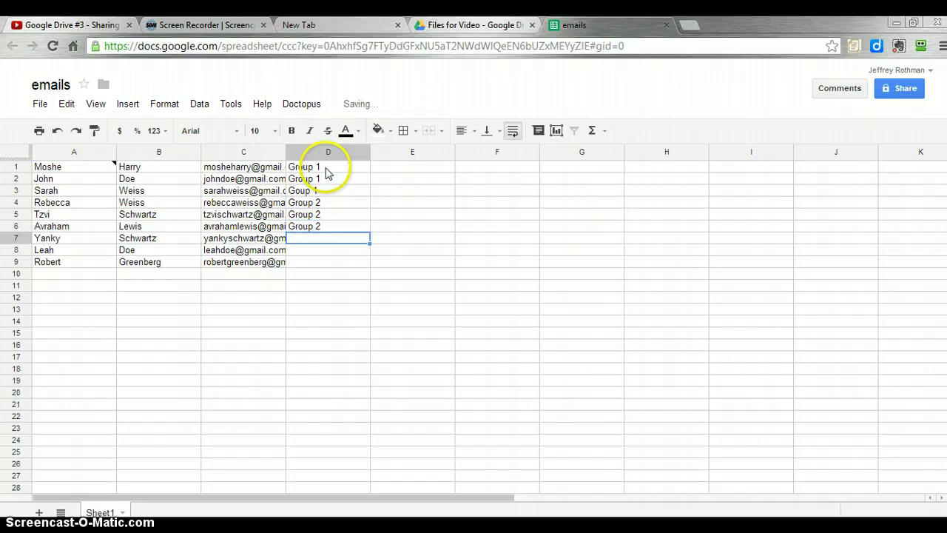
Enter "Group 3" in cells D7 to D9 beside the last three students.
{"action": "type", "text": "Group"}
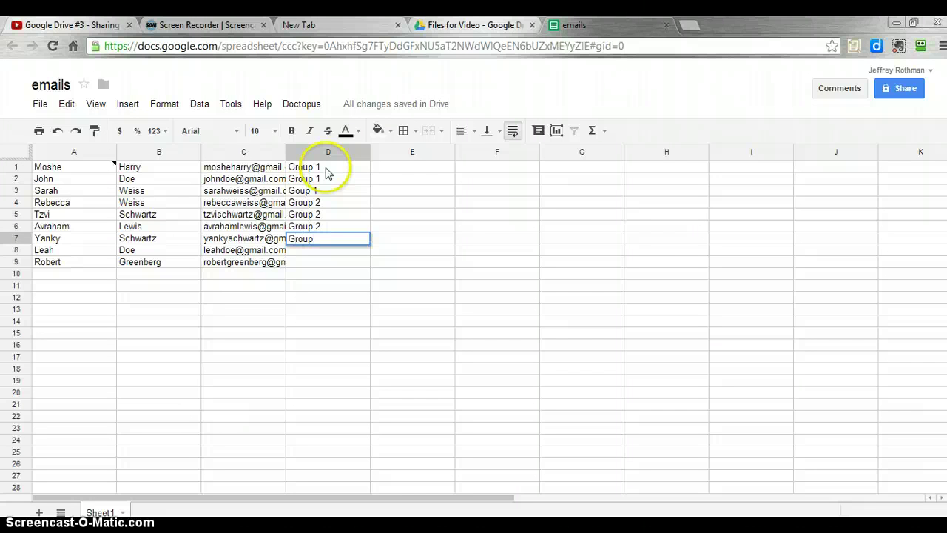
{"action": "type", "text": " 3"}
{"action": "key", "text": "Return"}
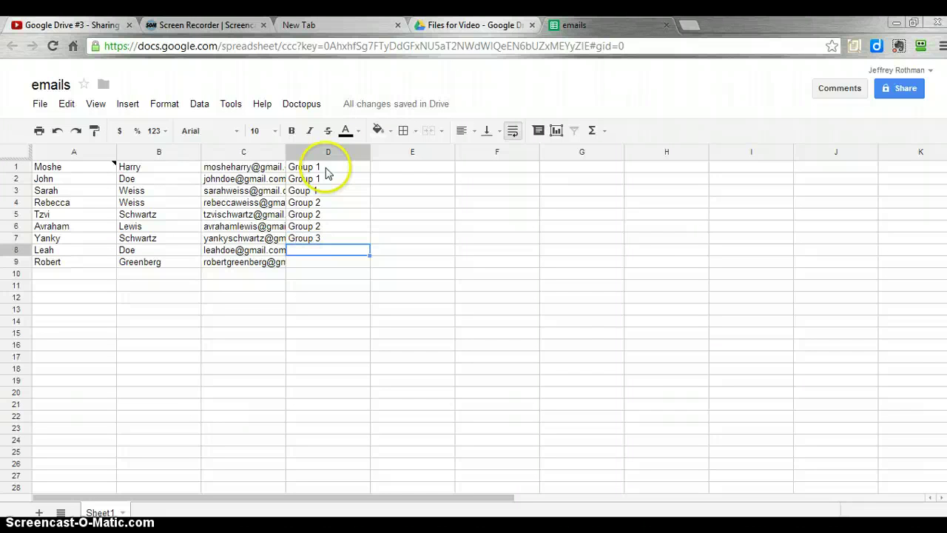
{"action": "type", "text": "Group 3"}
{"action": "key", "text": "Return"}
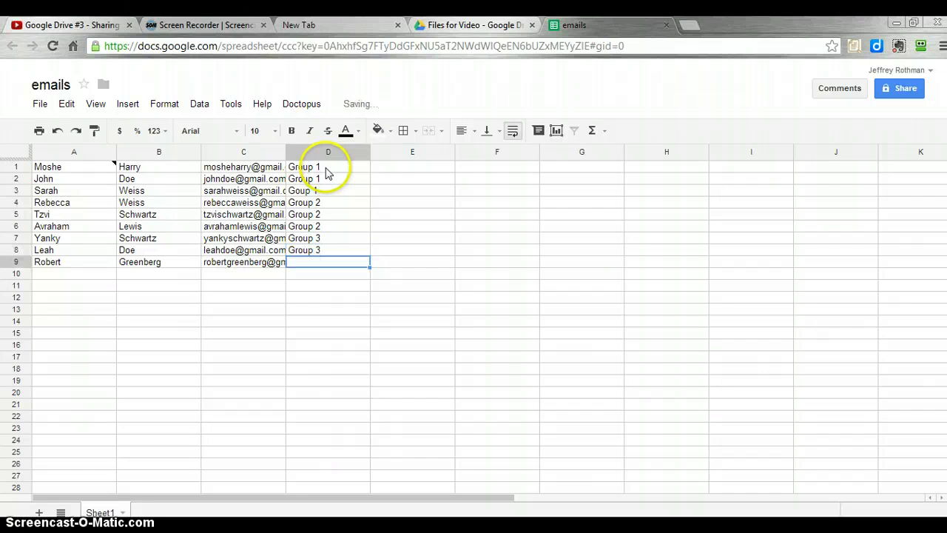
{"action": "type", "text": "Group "}
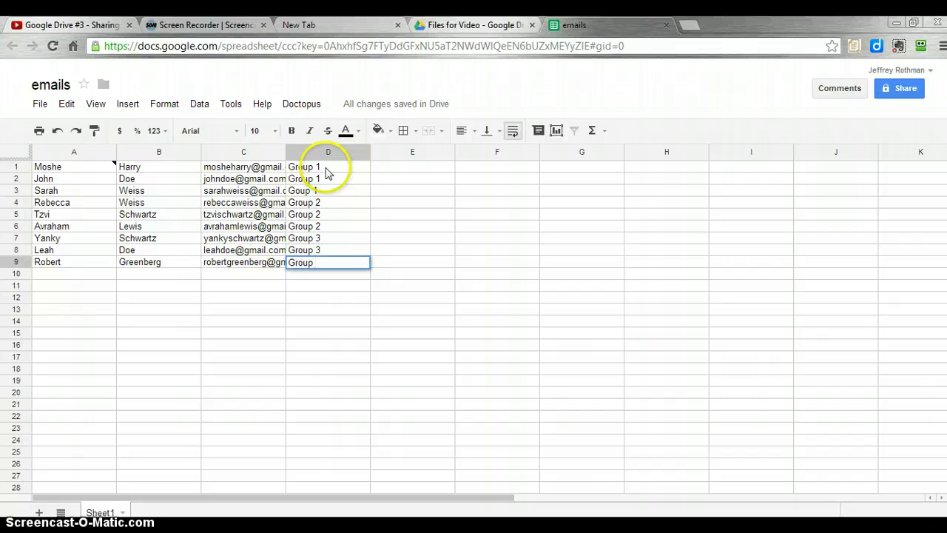
{"action": "type", "text": "3"}
{"action": "key", "text": "Return"}
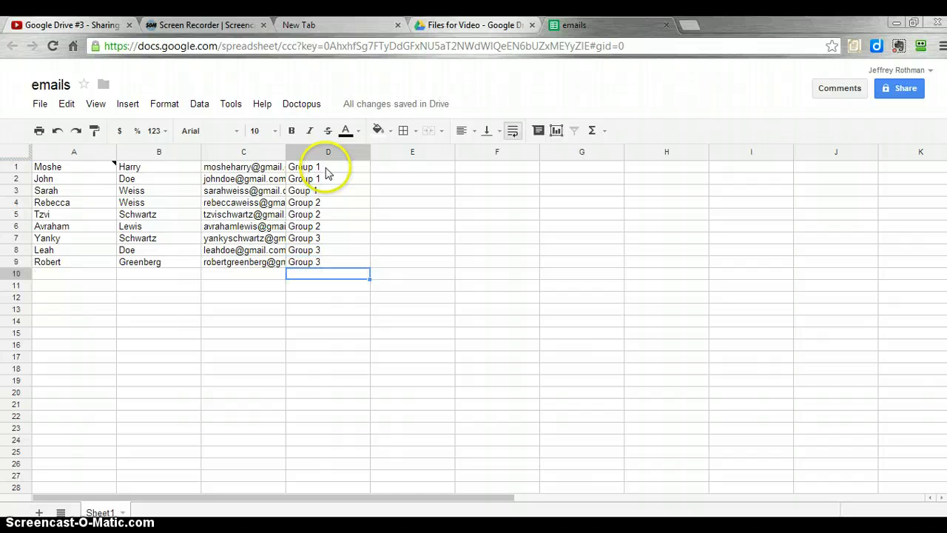
Set the Doctopus sharing arrangement to project groups in the sharing basics and save the settings.
{"action": "left_click", "coordinate": [305, 106]}
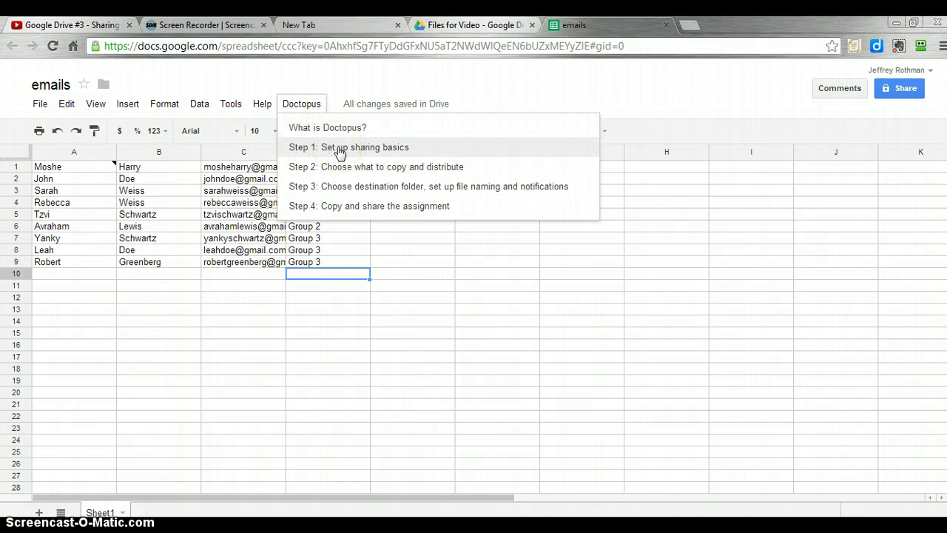
{"action": "left_click", "coordinate": [340, 150]}
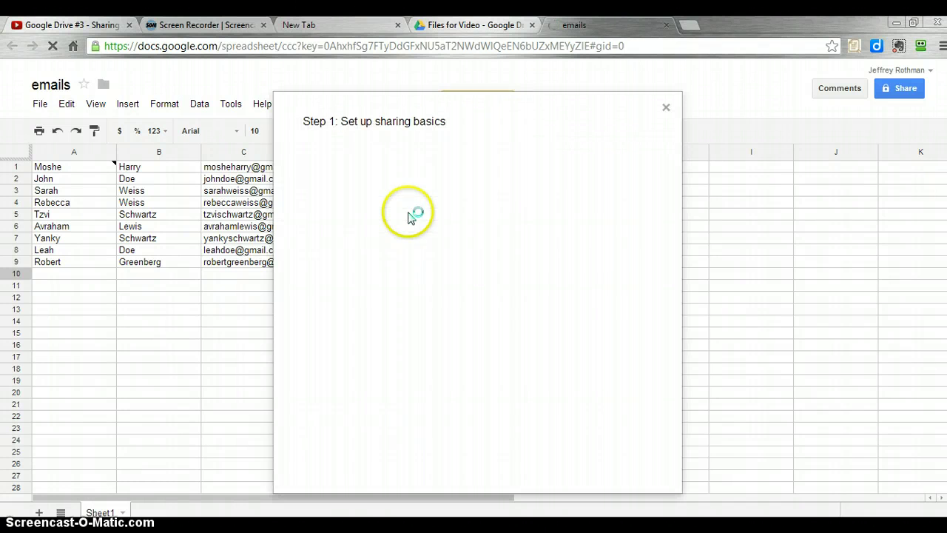
{"action": "left_click", "coordinate": [419, 234]}
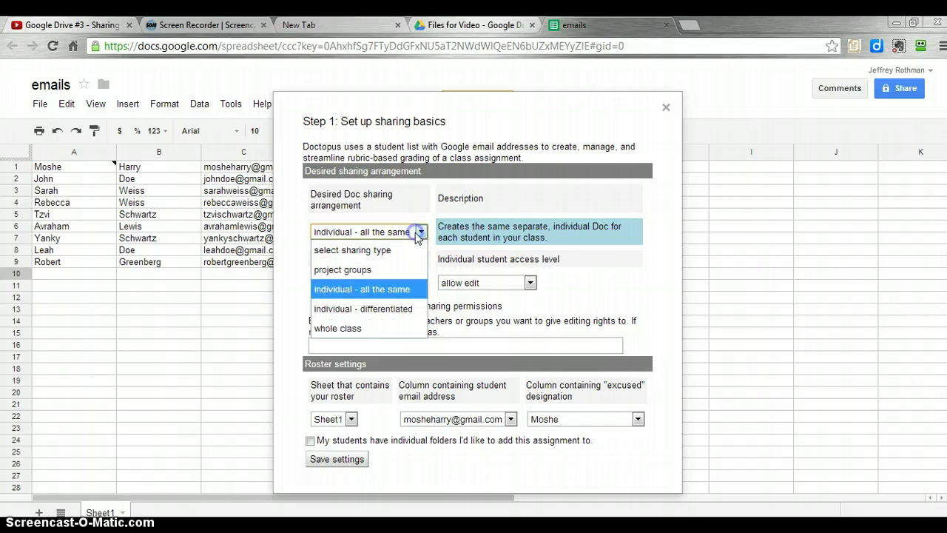
{"action": "left_click", "coordinate": [397, 272]}
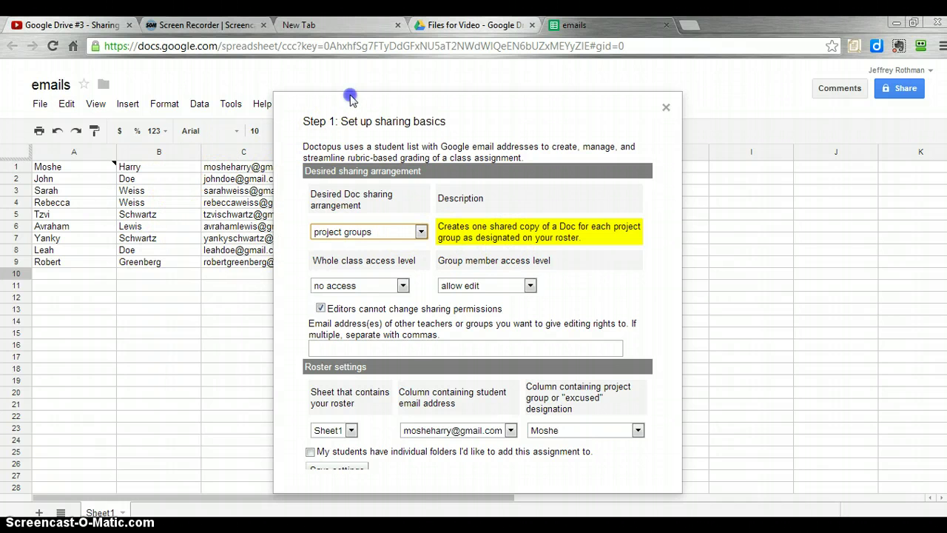
{"action": "left_click_drag", "start_coordinate": [347, 121], "coordinate": [444, 127]}
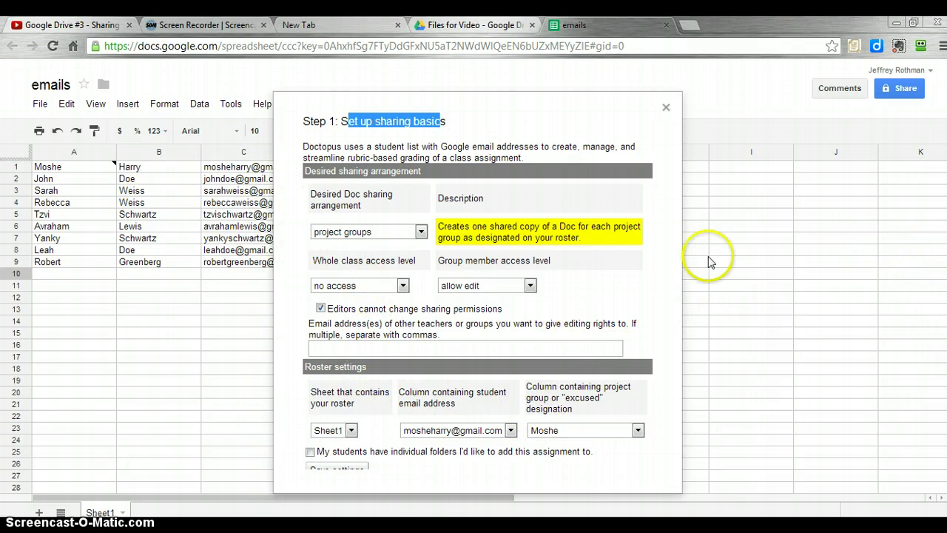
{"action": "left_click", "coordinate": [355, 471]}
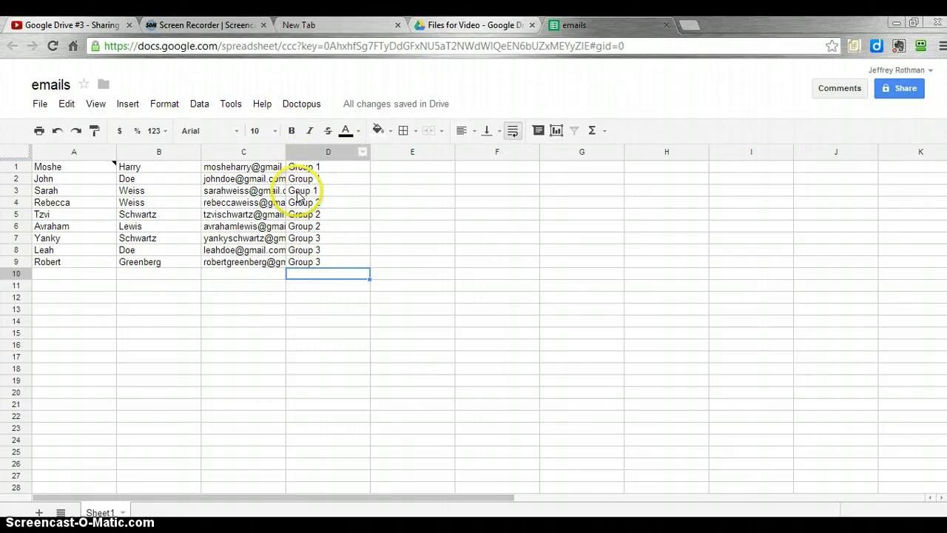
Correct the misspelled group label in cell D3 to "Group 1".
{"action": "left_click", "coordinate": [300, 194]}
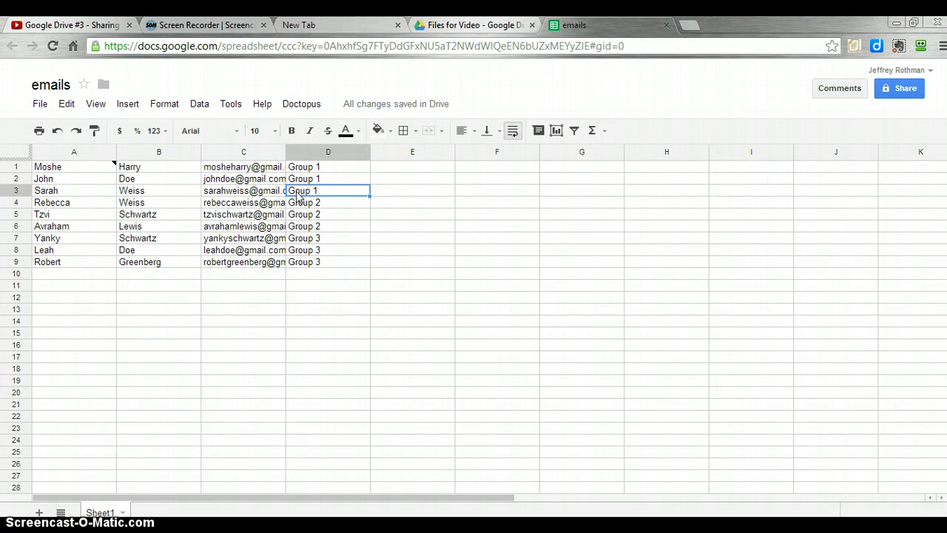
{"action": "type", "text": "Group 1"}
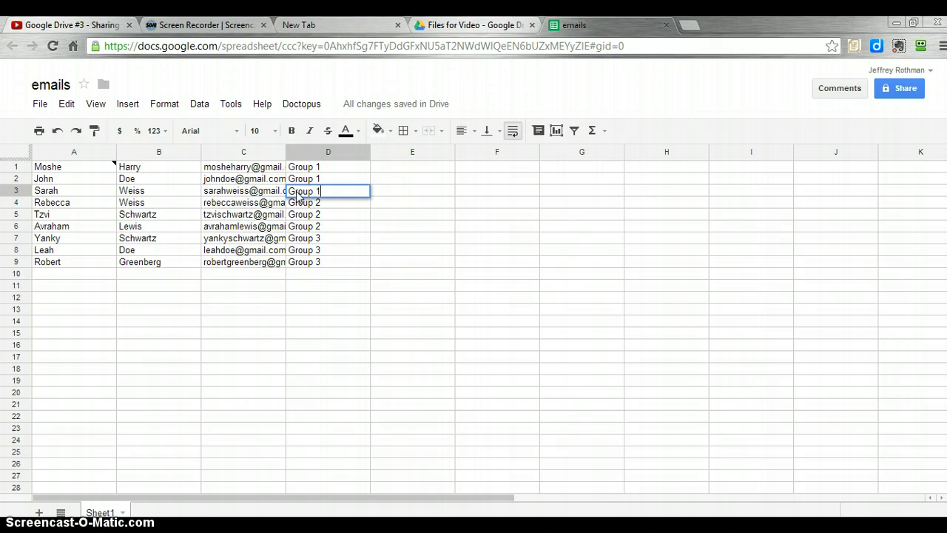
{"action": "key", "text": "Return"}
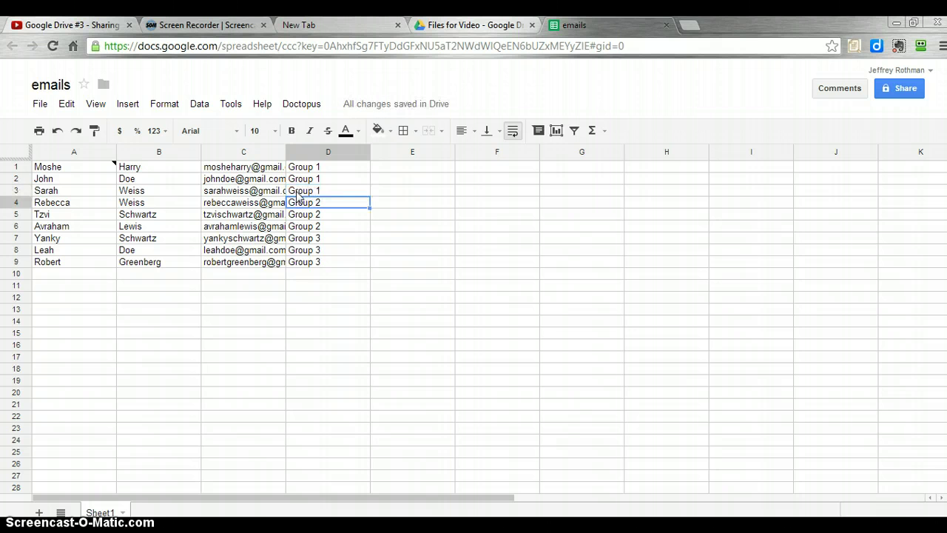
{"action": "left_click", "coordinate": [317, 287]}
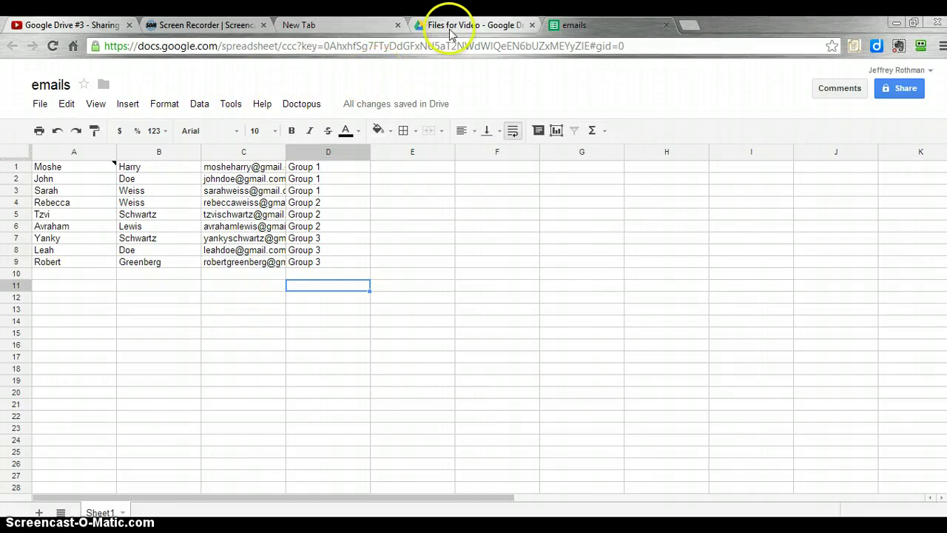
Switch to Google Drive, go to My Drive and show the types of items that can be created.
{"action": "left_click", "coordinate": [476, 25]}
{"action": "left_click", "coordinate": [54, 217]}
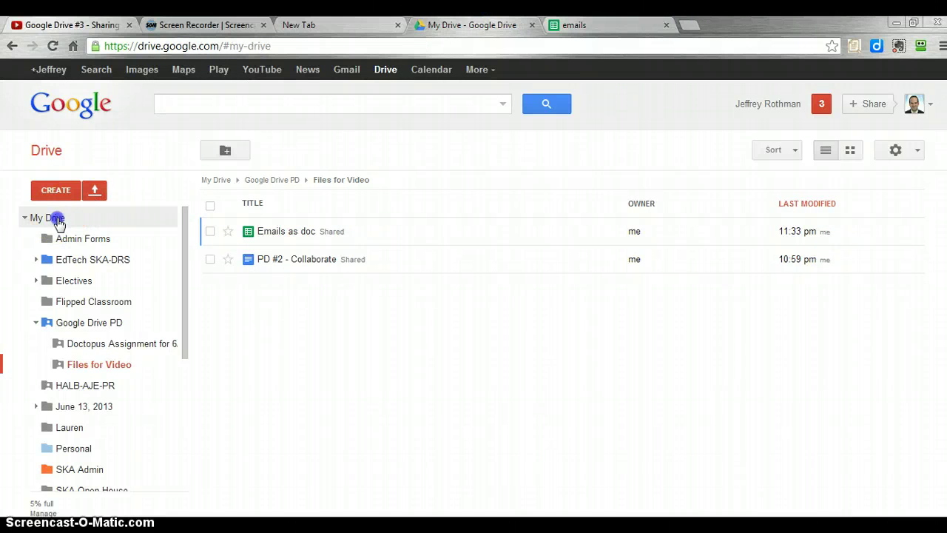
{"action": "left_click", "coordinate": [158, 188]}
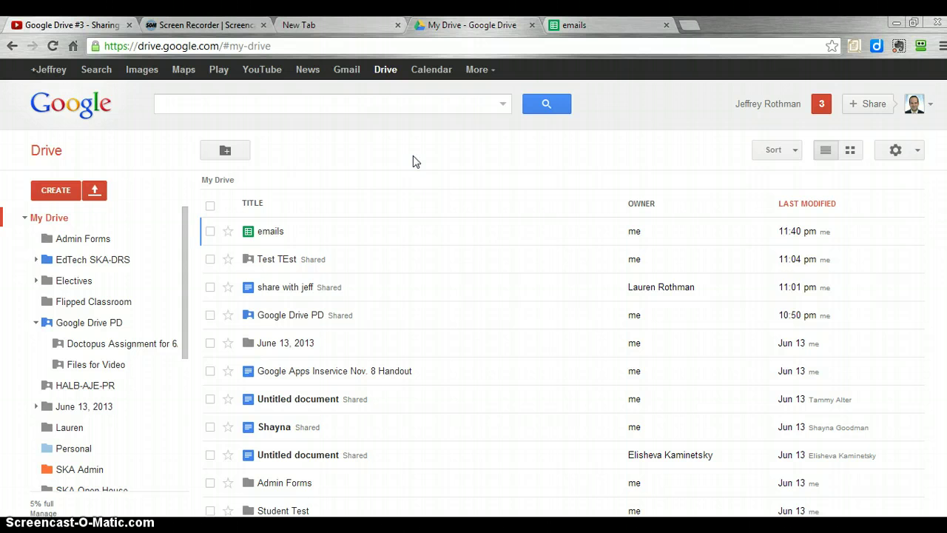
{"action": "left_click", "coordinate": [49, 191]}
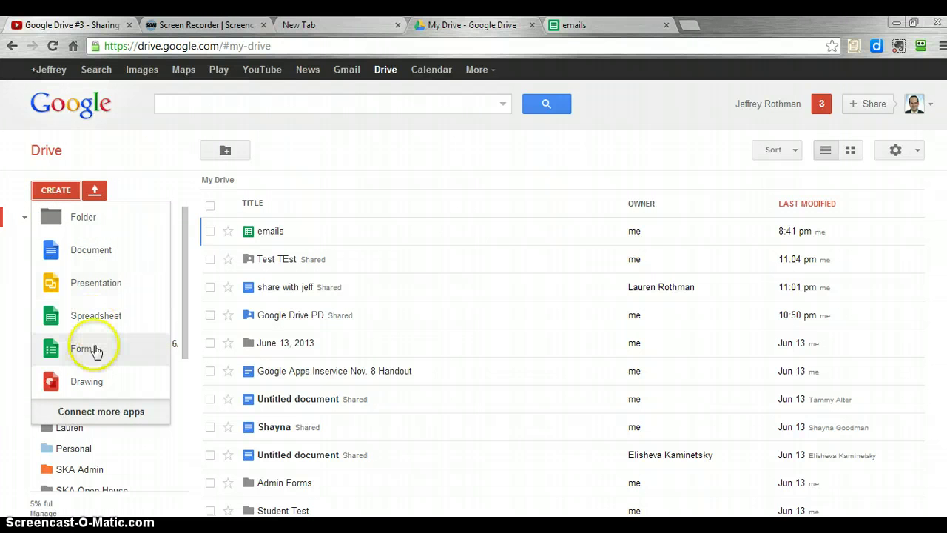